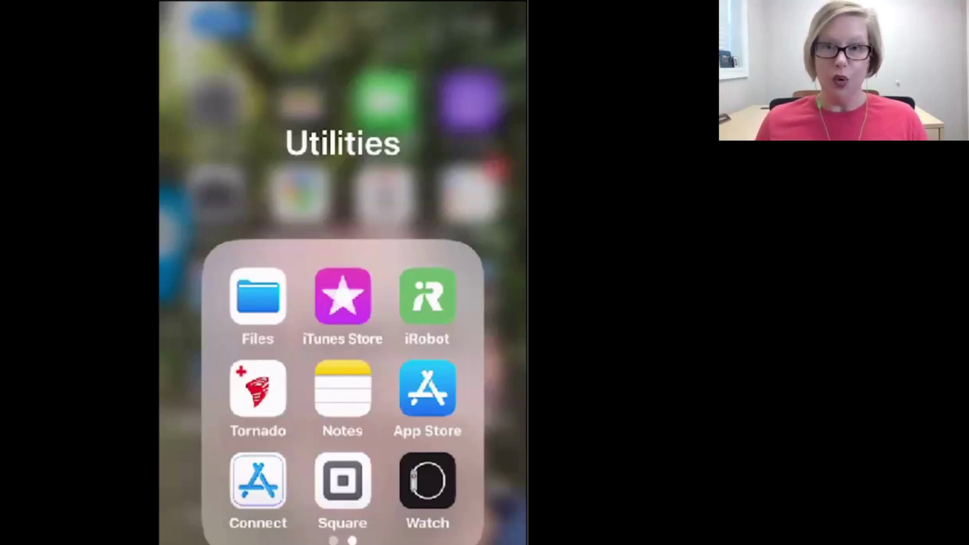
- Search the App Store for 'get2college ms', correcting a typo, to list the Get2College MS app
click(427, 388)
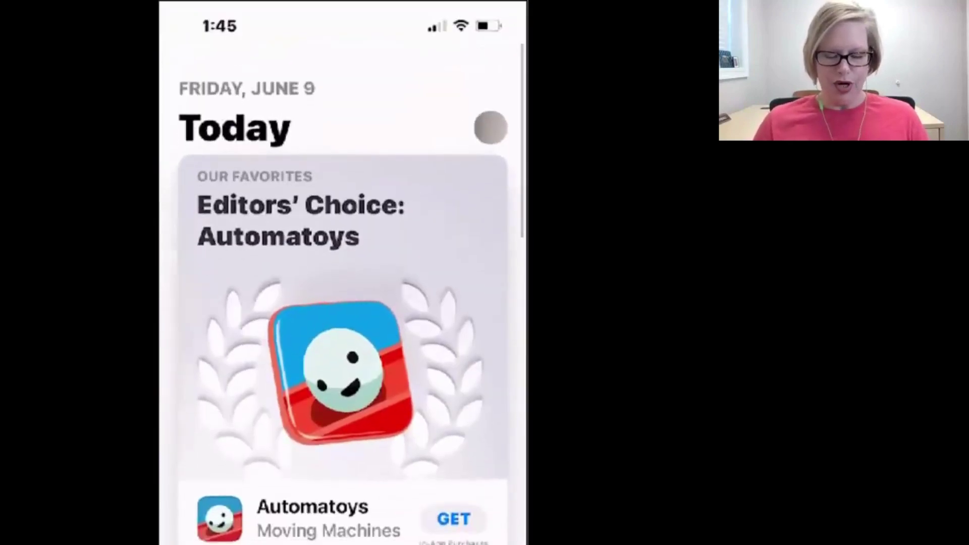
click(340, 161)
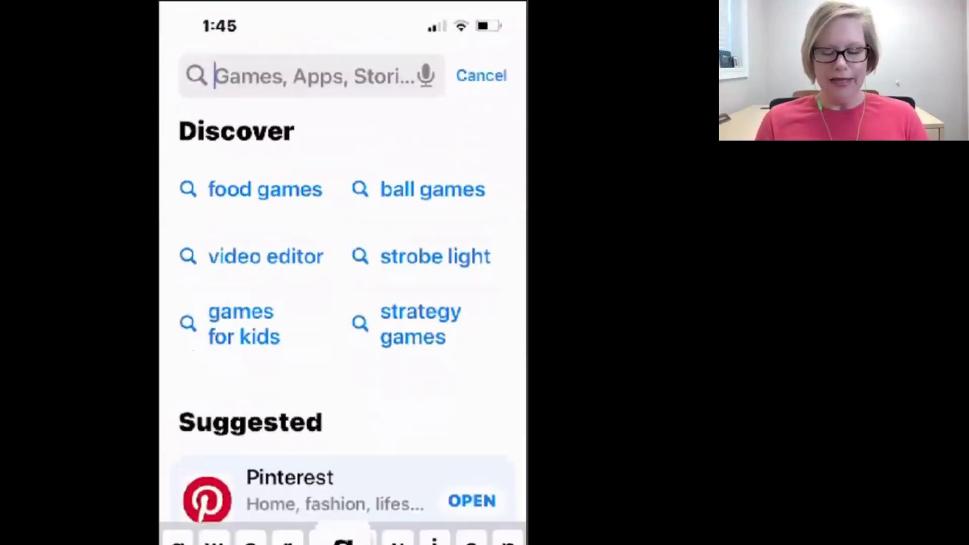
text(grt2)
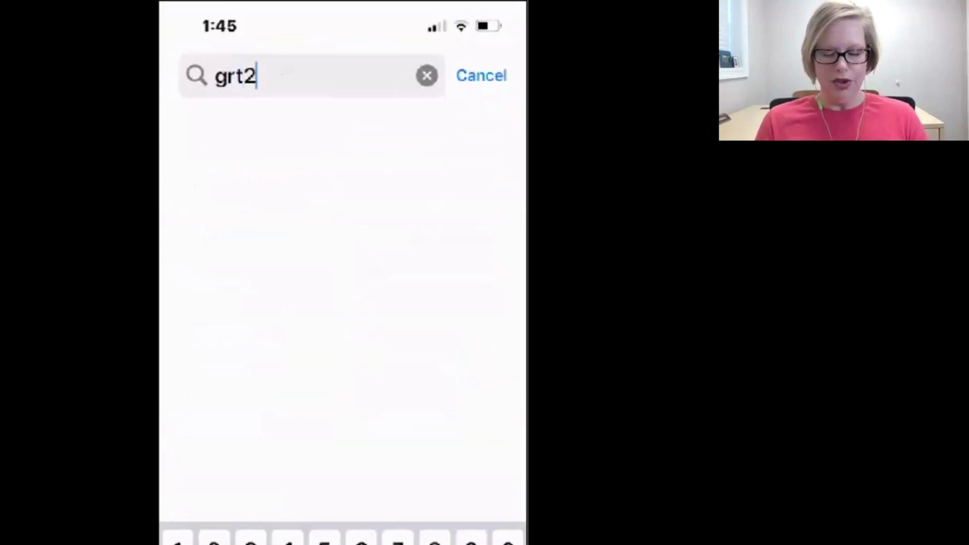
text(co)
key(BackSpace)
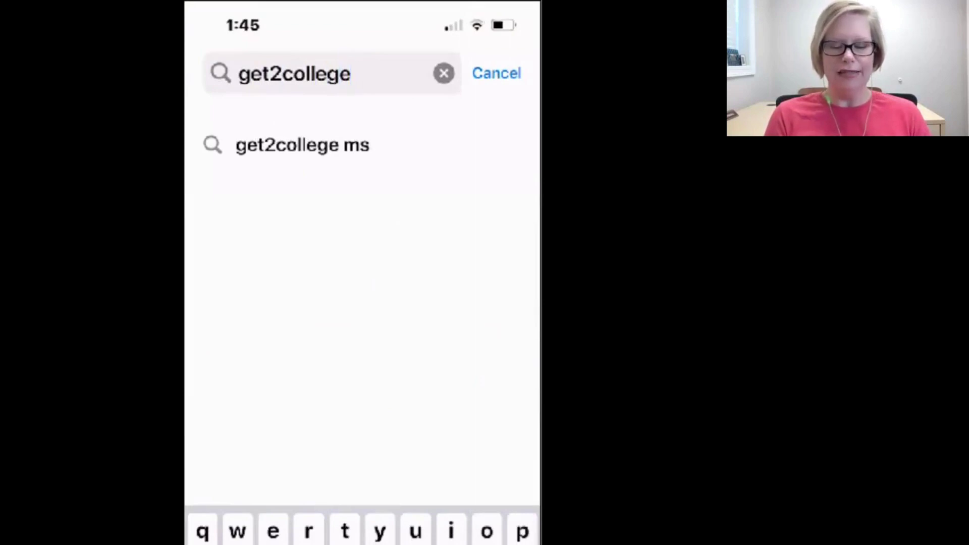
click(302, 144)
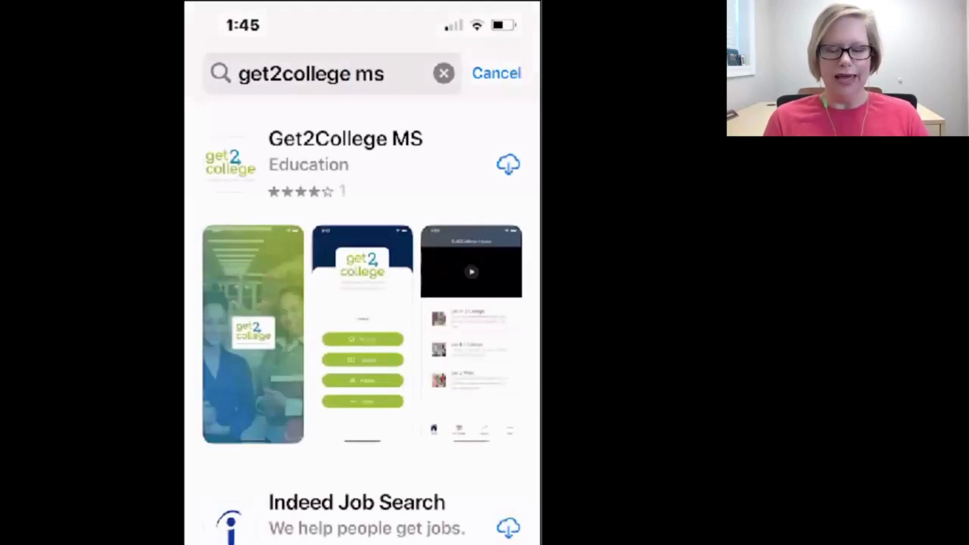
- Install Get2College MS, then register as a Student with Columbia Academy as the high school
click(509, 165)
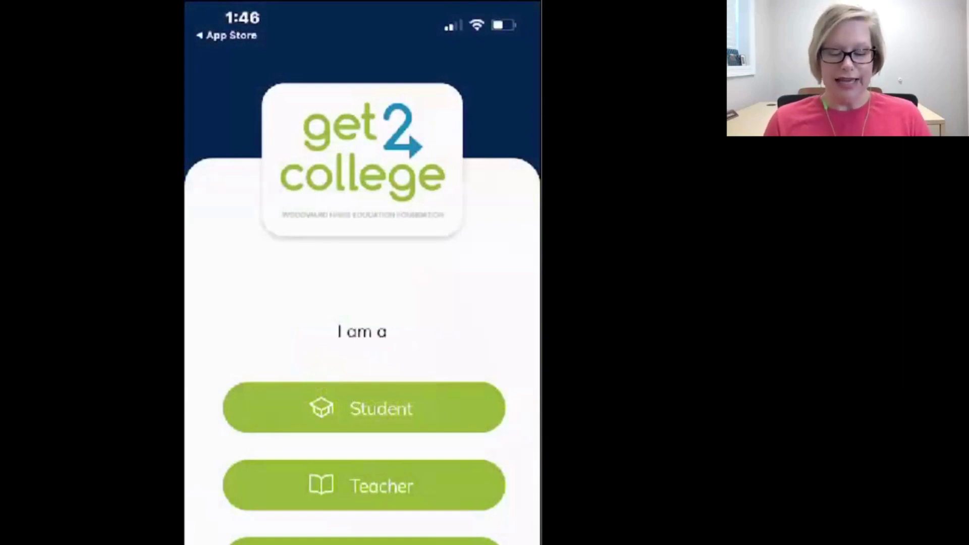
click(364, 408)
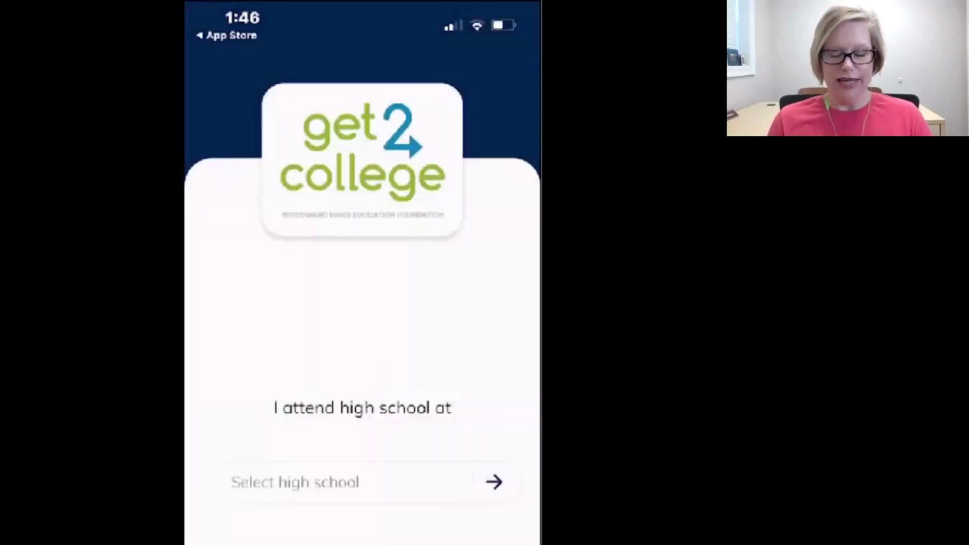
click(363, 483)
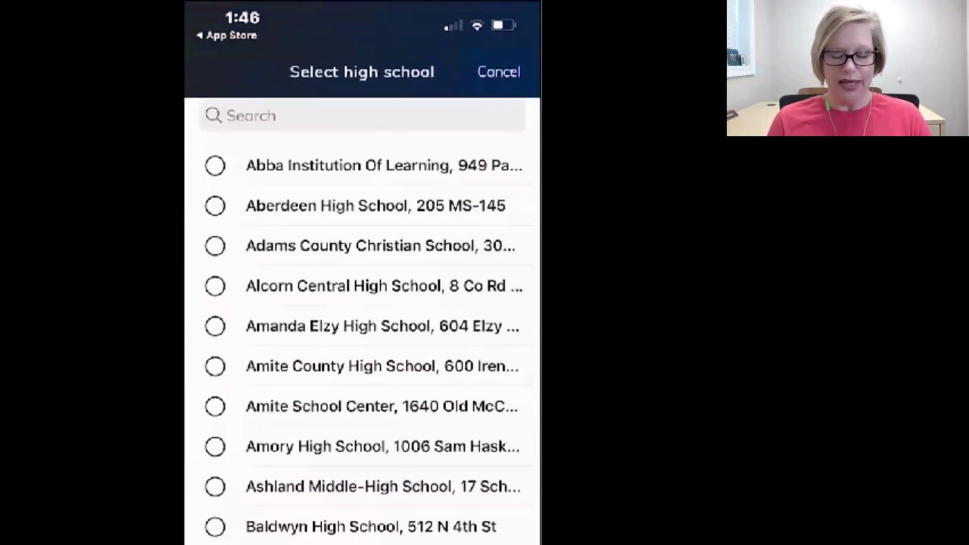
scroll(364, 341, down, 10)
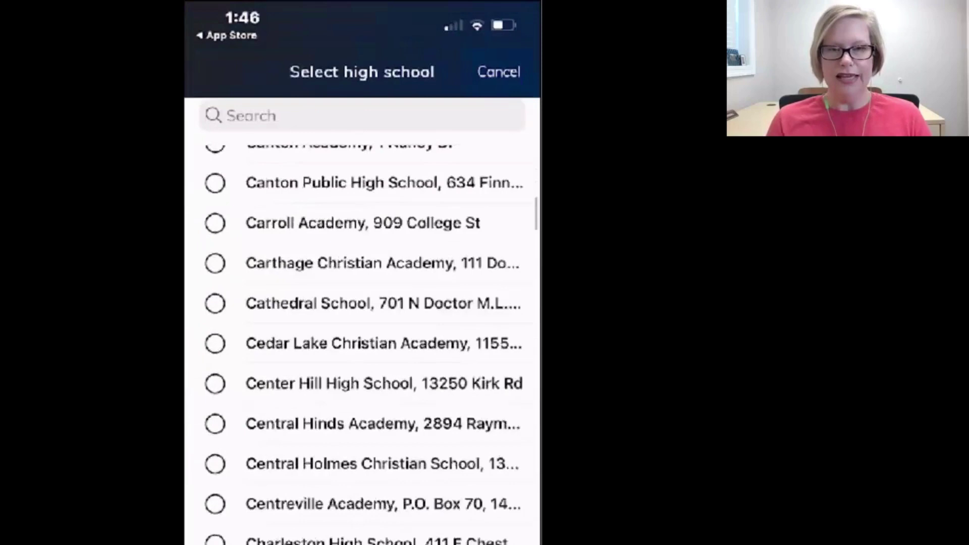
scroll(363, 341, down, 10)
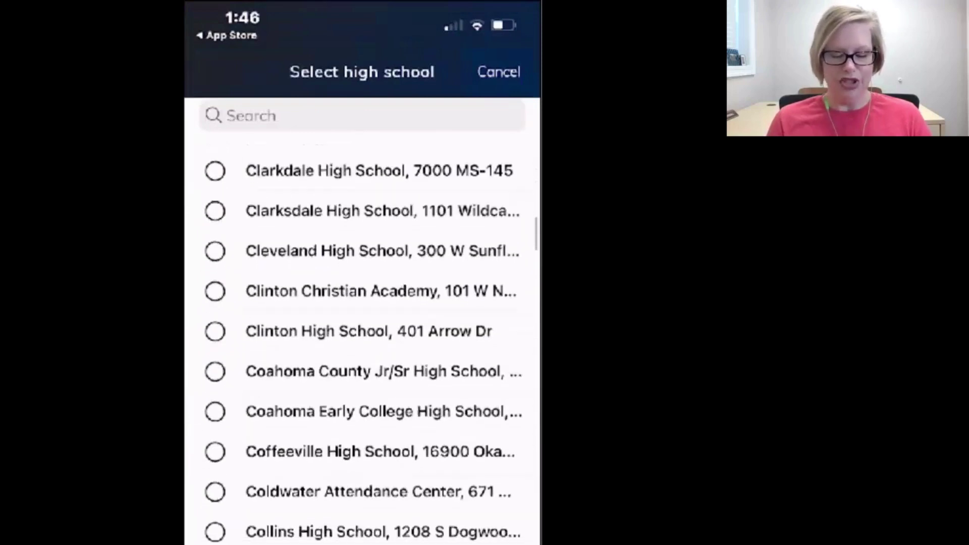
click(364, 530)
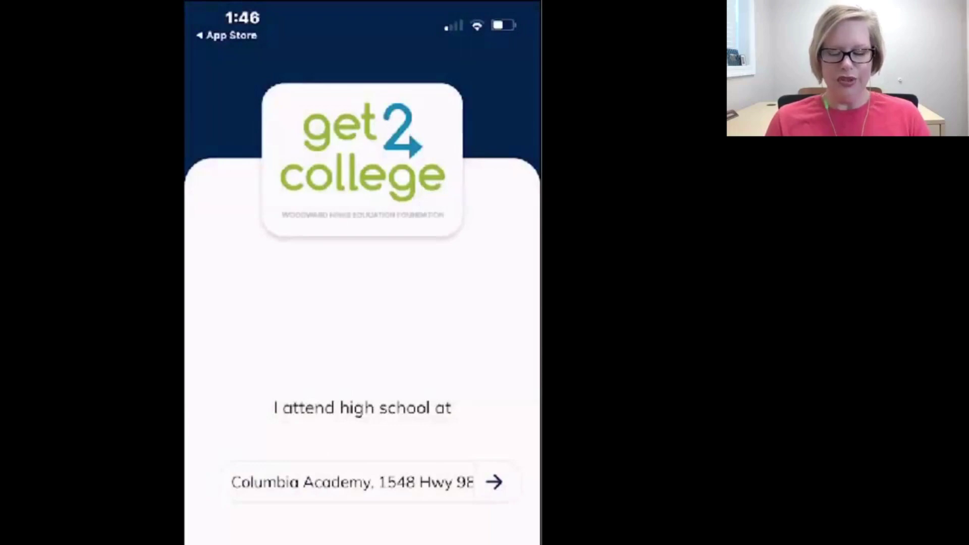
click(493, 481)
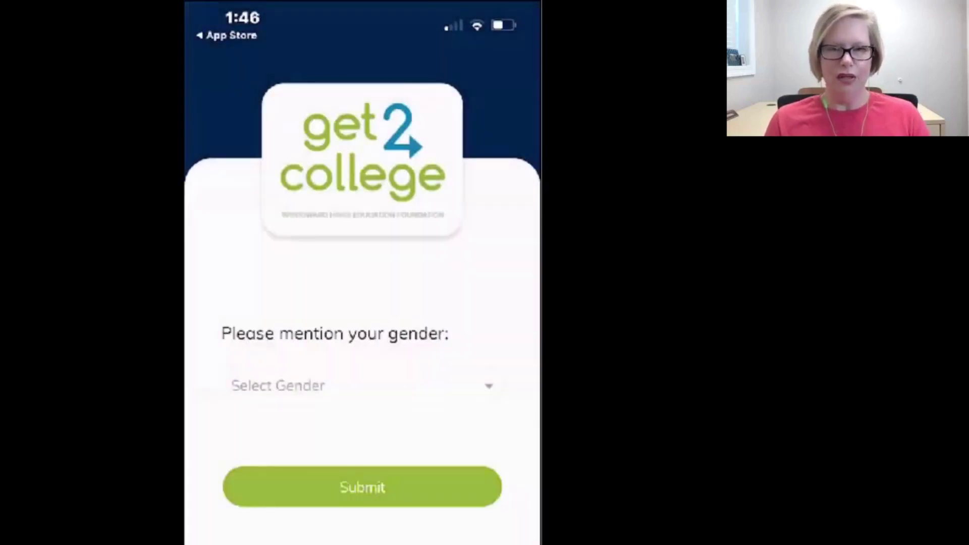
- Choose Female as the gender and submit the onboarding answers
click(362, 384)
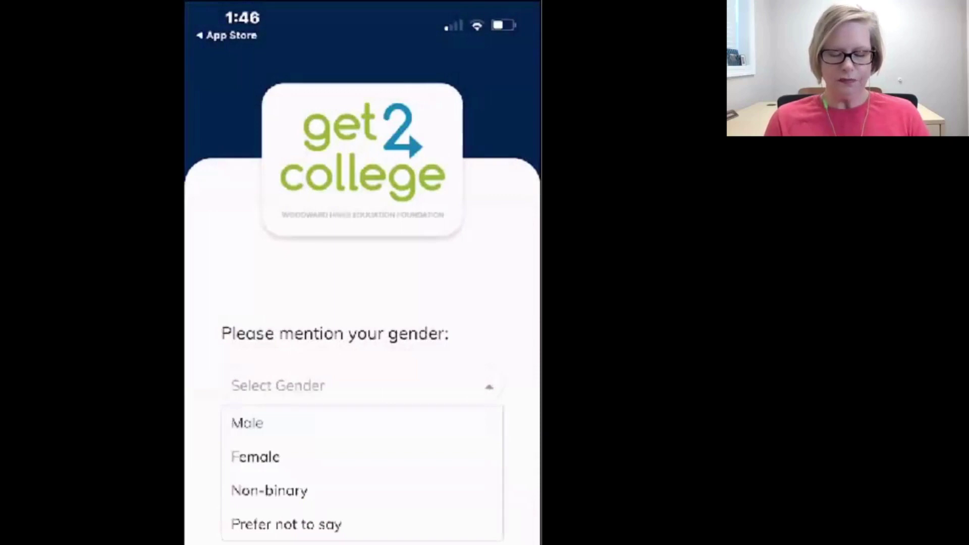
click(255, 456)
click(362, 487)
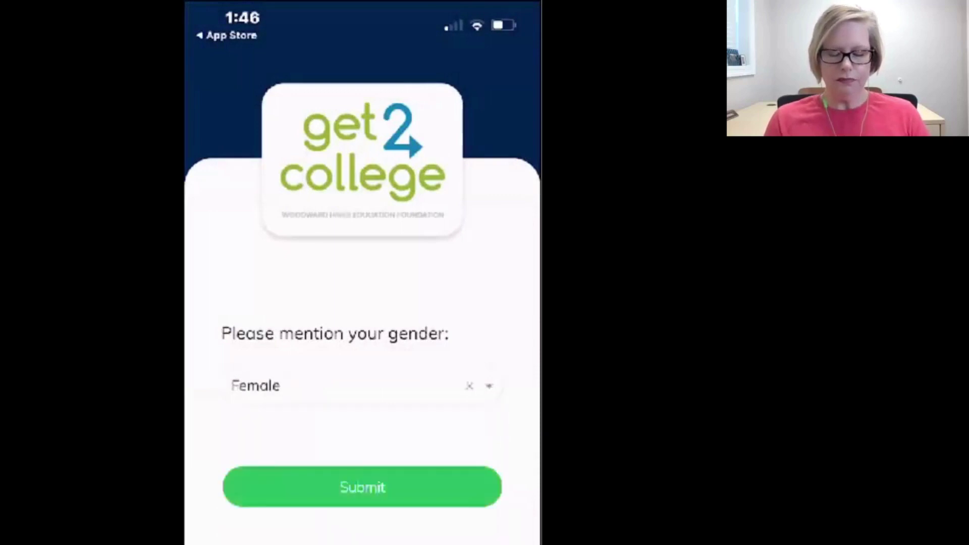